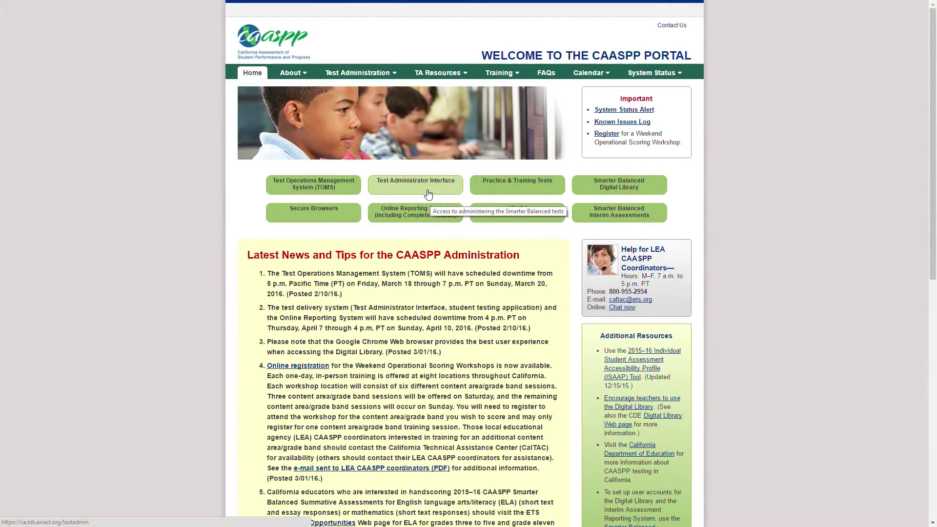
- Sign in to the Test Administrator Interface with the administrator's e-mail and password
{"action": "left_click", "coordinate": [428, 194]}
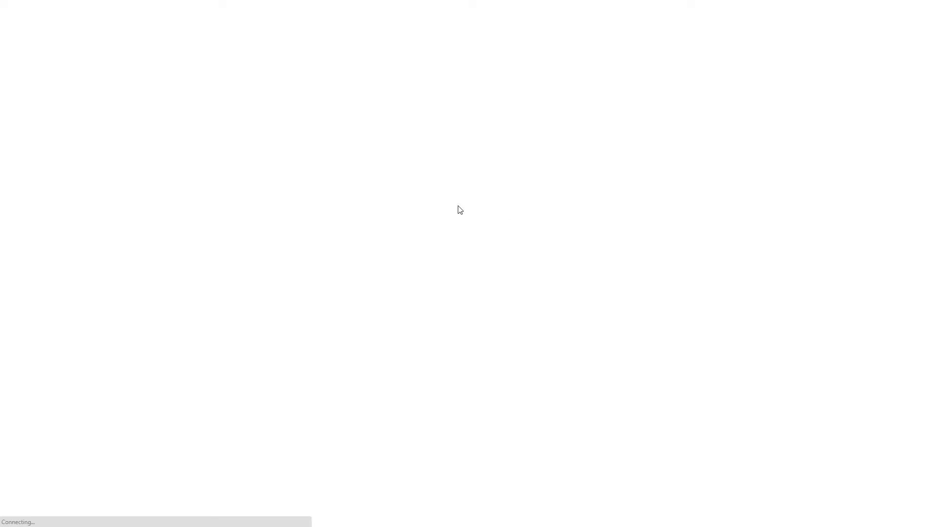
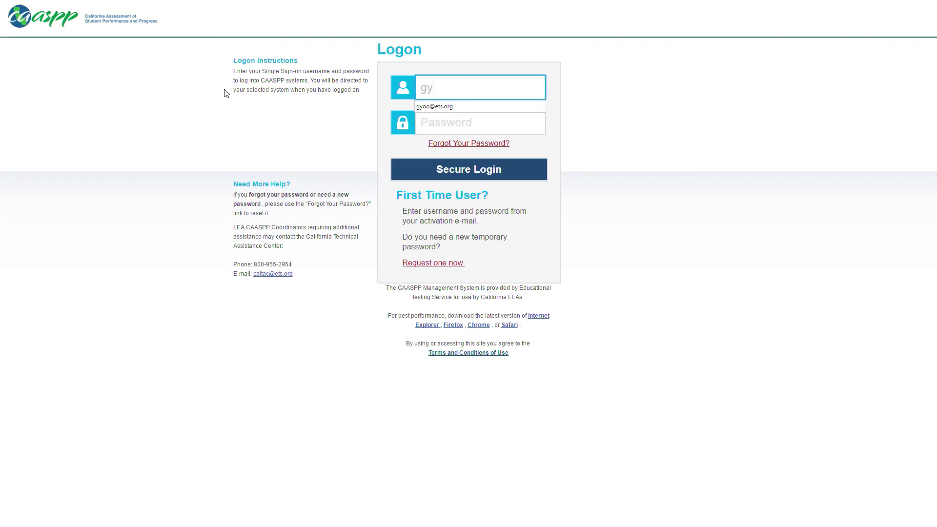
{"action": "key", "text": "Tab"}
{"action": "type", "text": "****"}
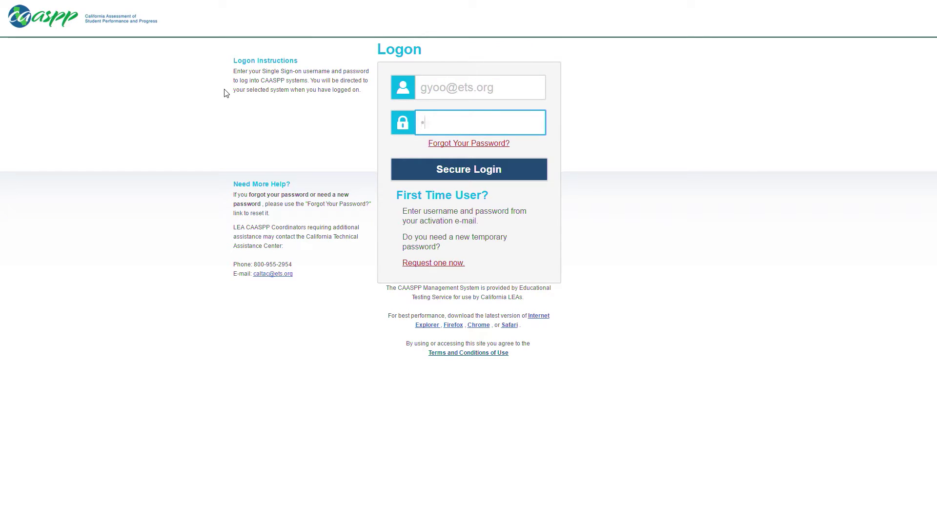
{"action": "type", "text": "******"}
{"action": "left_click", "coordinate": [512, 171]}
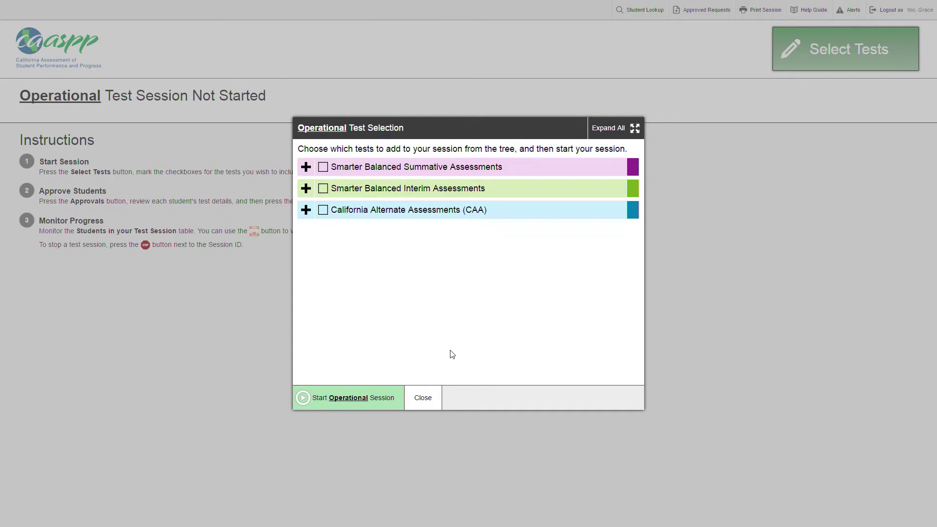
- Select all California Alternate Assessments (SSC, ELA, Mathematics) and start the operational session
{"action": "left_click", "coordinate": [316, 218]}
{"action": "left_click", "coordinate": [306, 211]}
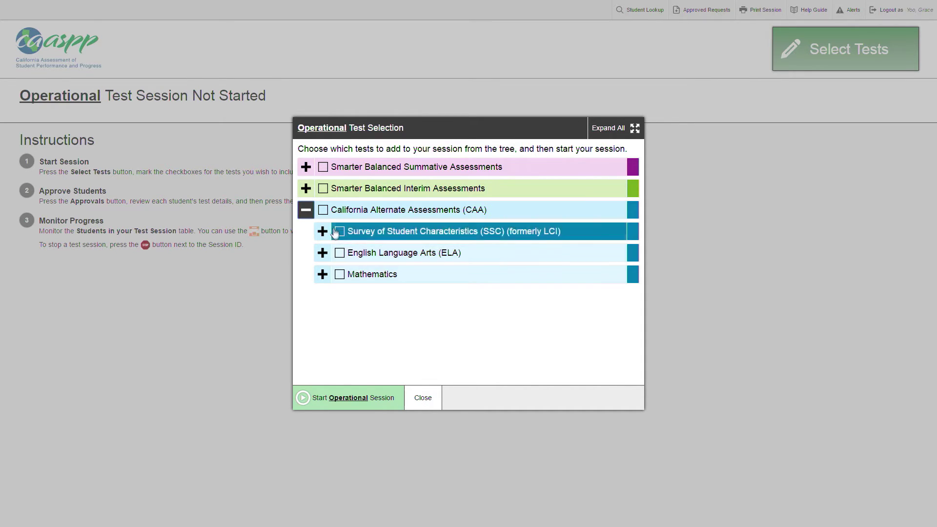
{"action": "left_click", "coordinate": [323, 210]}
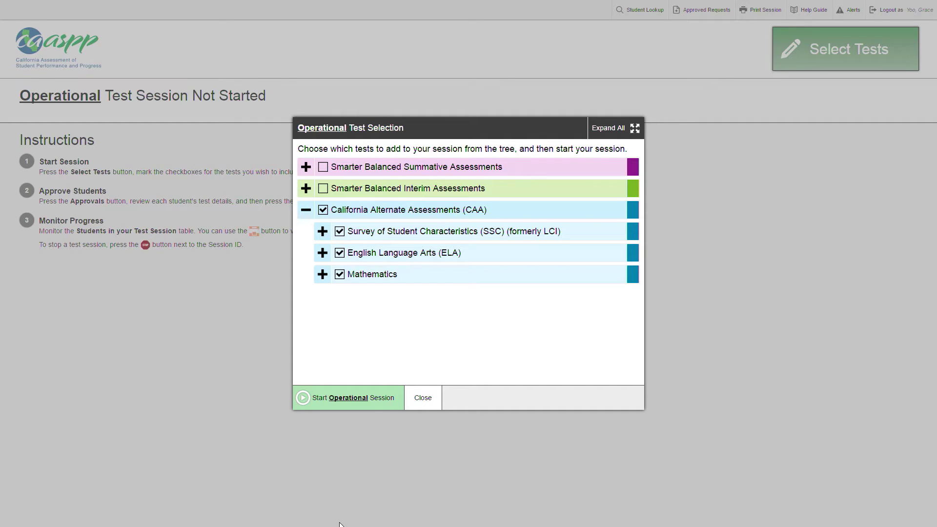
{"action": "left_click", "coordinate": [366, 407]}
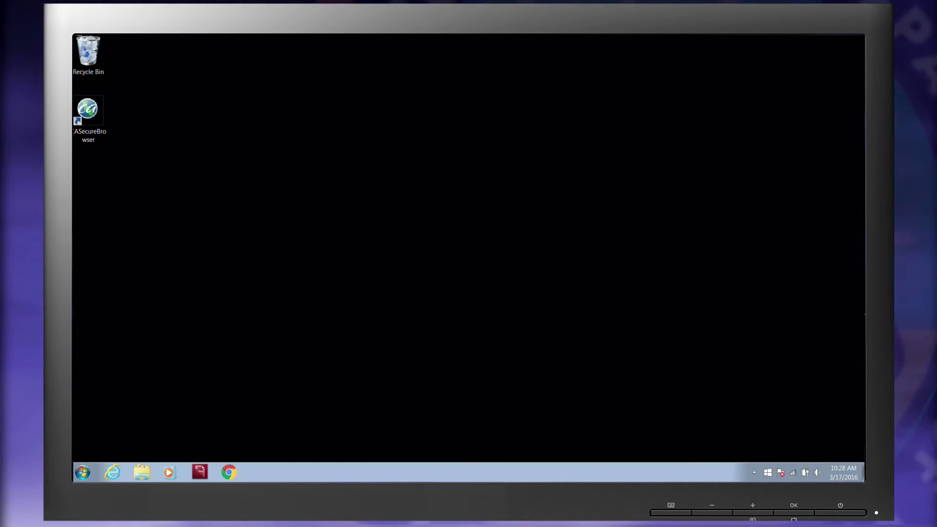
- Launch the CA Secure Browser and enter the student's first name and State-SSID
{"action": "double_click", "coordinate": [102, 122]}
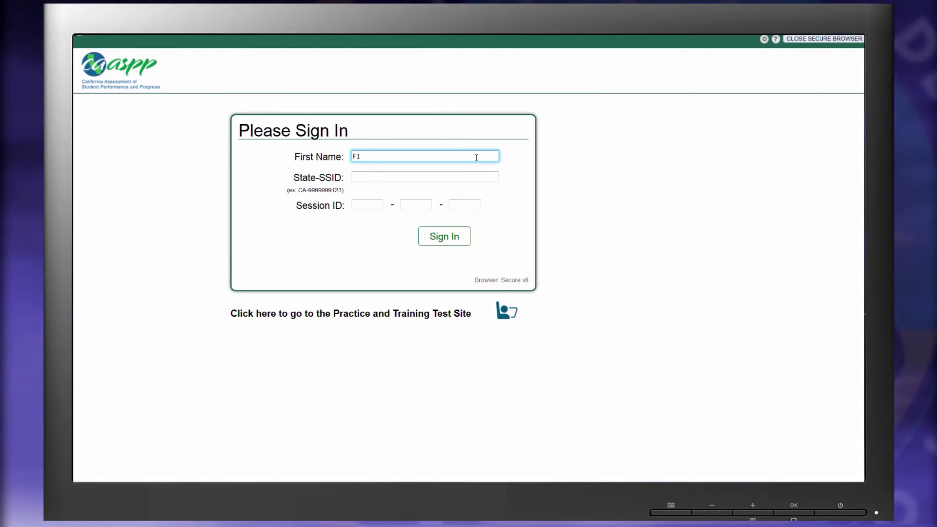
{"action": "type", "text": "RSTNAME11"}
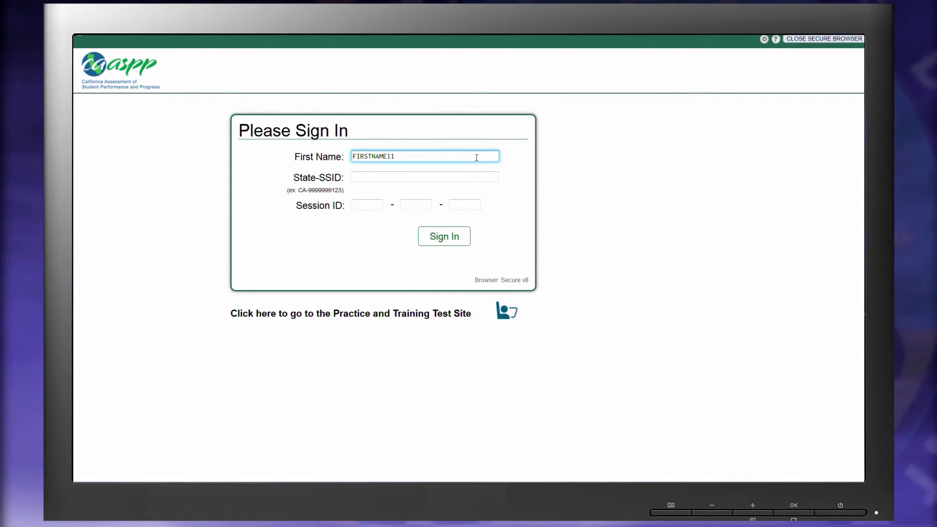
{"action": "type", "text": "8"}
{"action": "key", "text": "Tab"}
{"action": "type", "text": "CA-"}
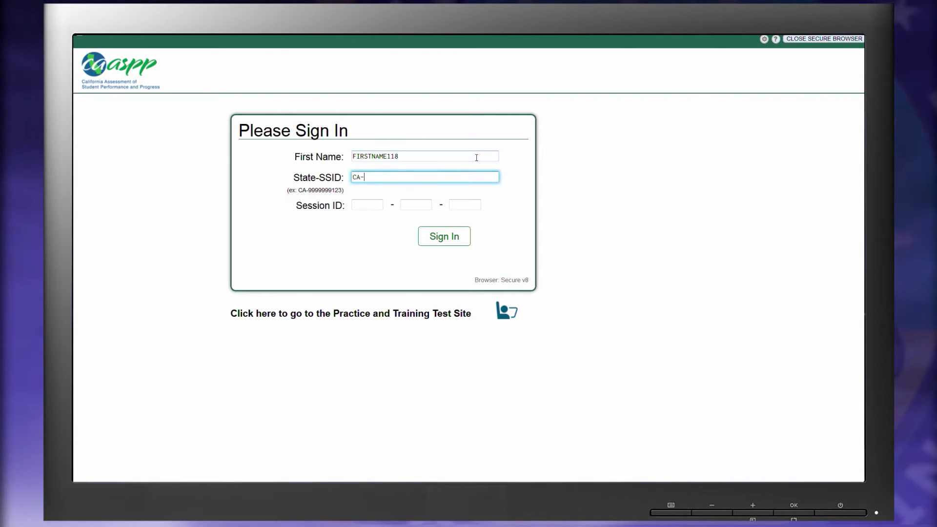
{"action": "type", "text": "10819"}
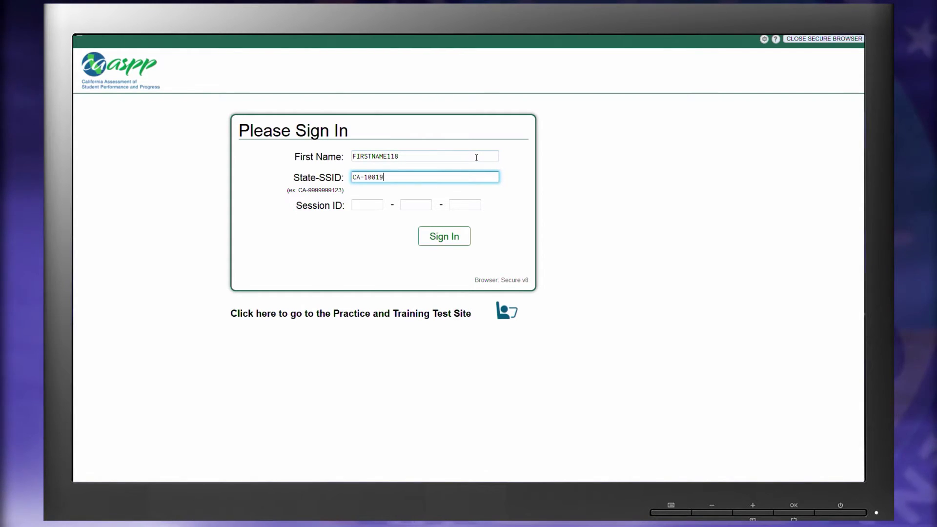
{"action": "type", "text": "537"}
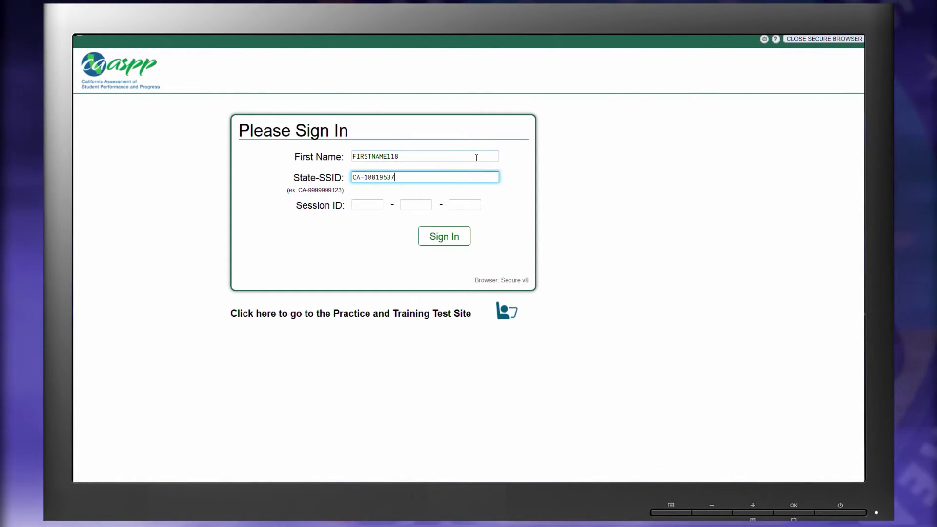
{"action": "type", "text": "53"}
- Enter session ID UAT-FE90-1 and sign the student in
{"action": "key", "text": "Tab"}
{"action": "type", "text": "UAT"}
{"action": "left_click", "coordinate": [401, 206]}
{"action": "type", "text": "F"}
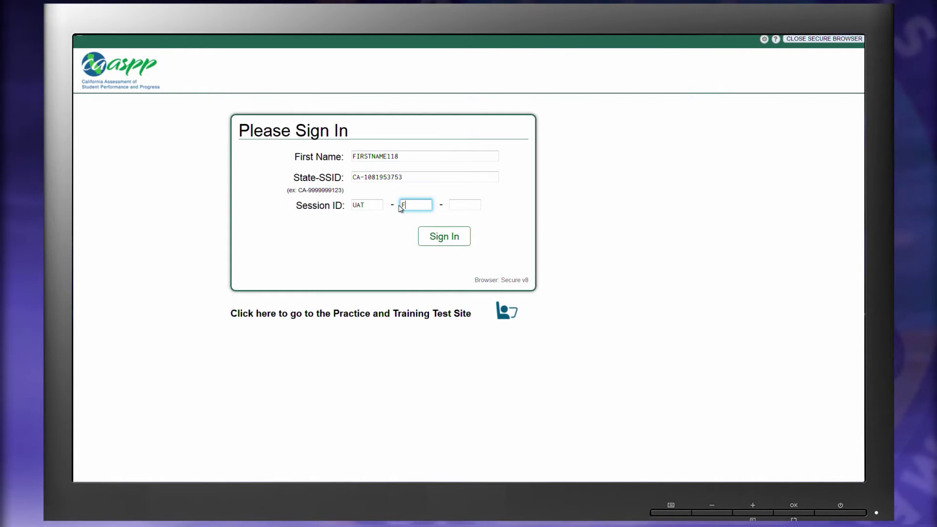
{"action": "type", "text": "E90"}
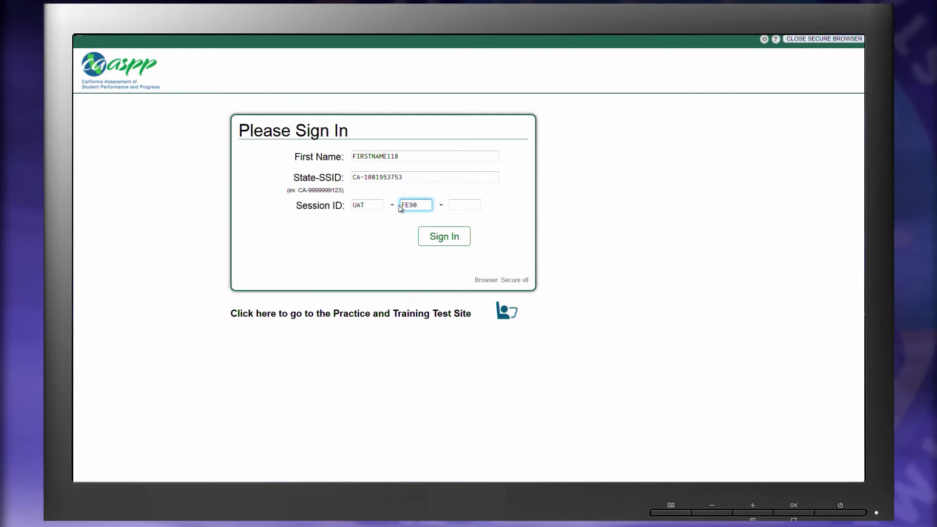
{"action": "key", "text": "Tab"}
{"action": "type", "text": "1"}
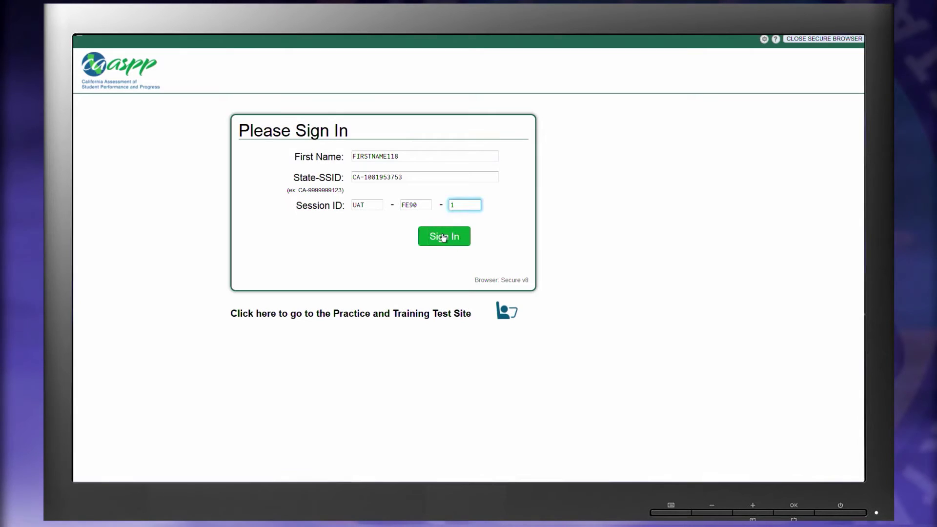
{"action": "left_click", "coordinate": [463, 244]}
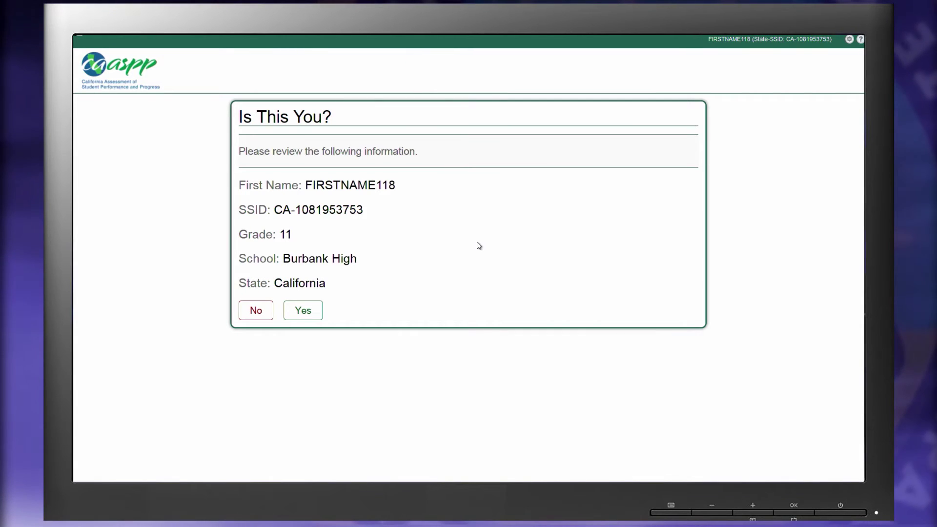
- Confirm the student's details and request the CAA SSC Grade 11 survey
{"action": "left_click", "coordinate": [308, 315]}
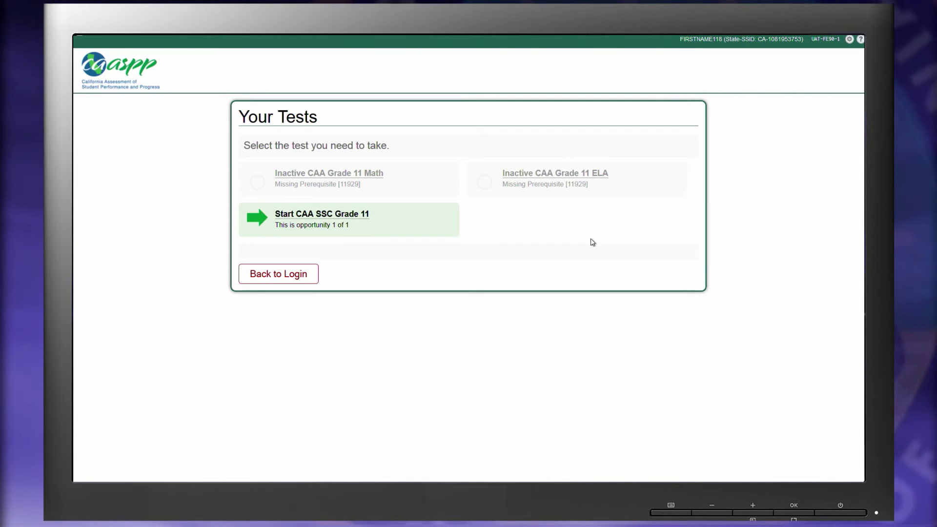
{"action": "left_click", "coordinate": [381, 214]}
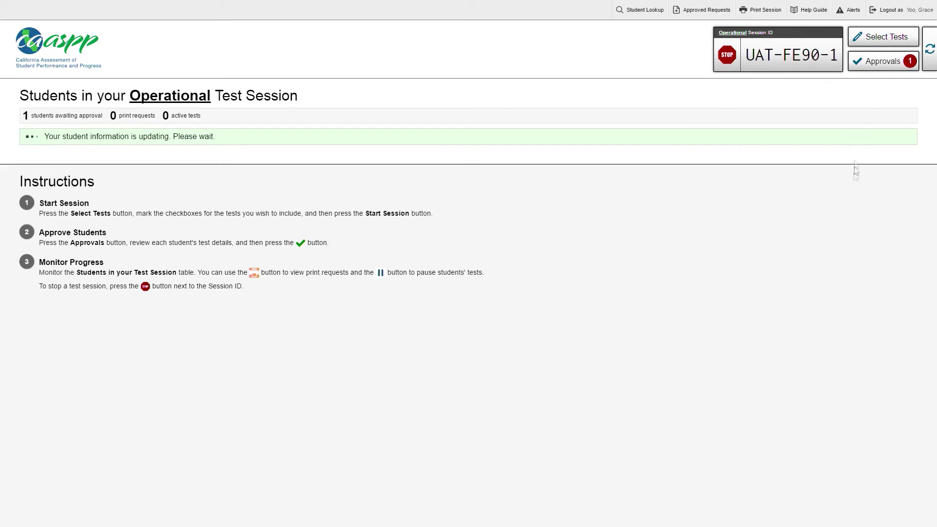
- Review the waiting student's CAA SSC Grade 11 settings unchanged, then approve the student
{"action": "left_click", "coordinate": [873, 63]}
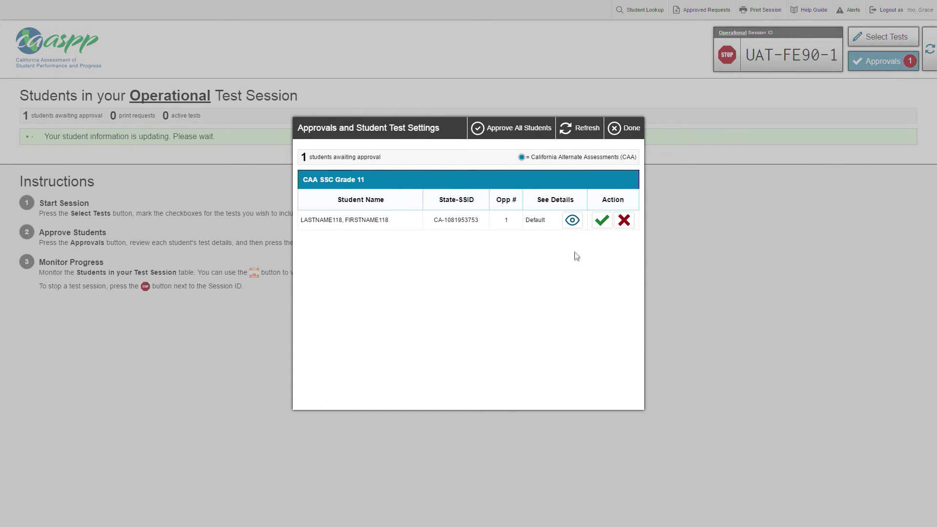
{"action": "left_click", "coordinate": [573, 221]}
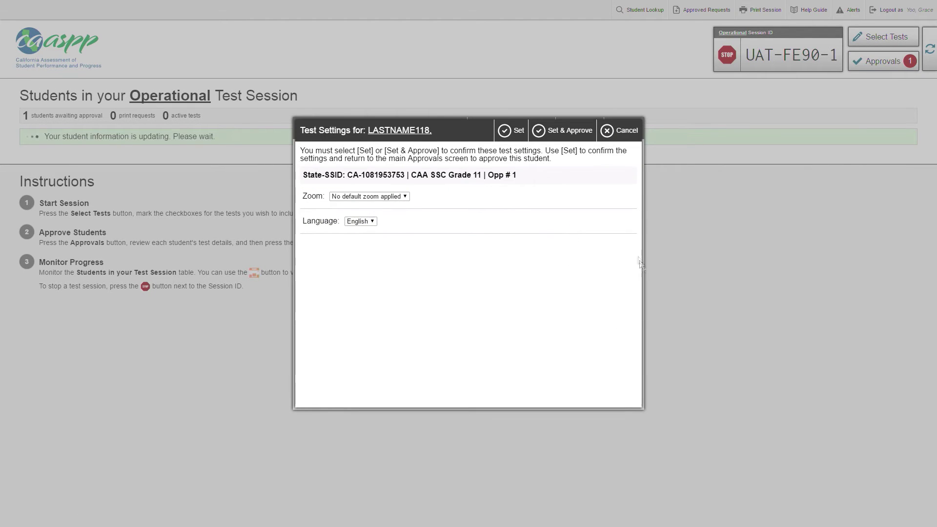
{"action": "left_click", "coordinate": [619, 130]}
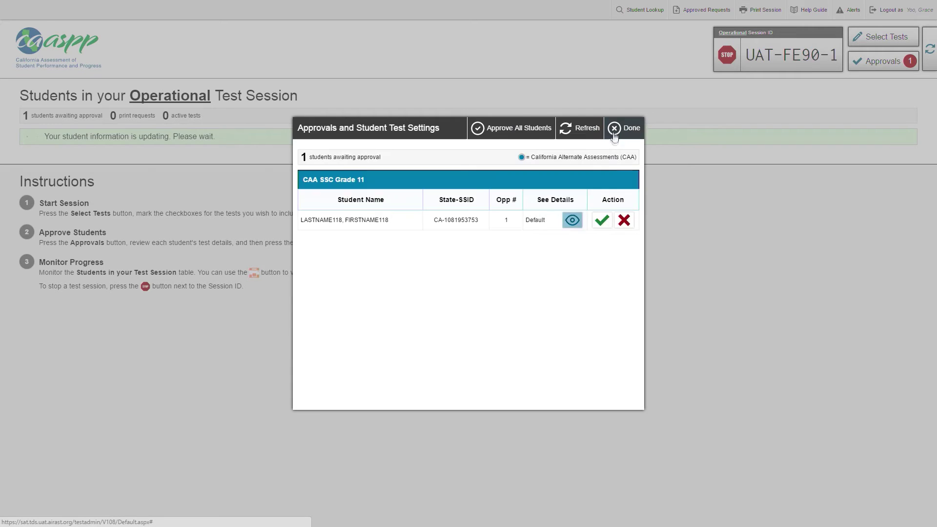
{"action": "left_click", "coordinate": [603, 221]}
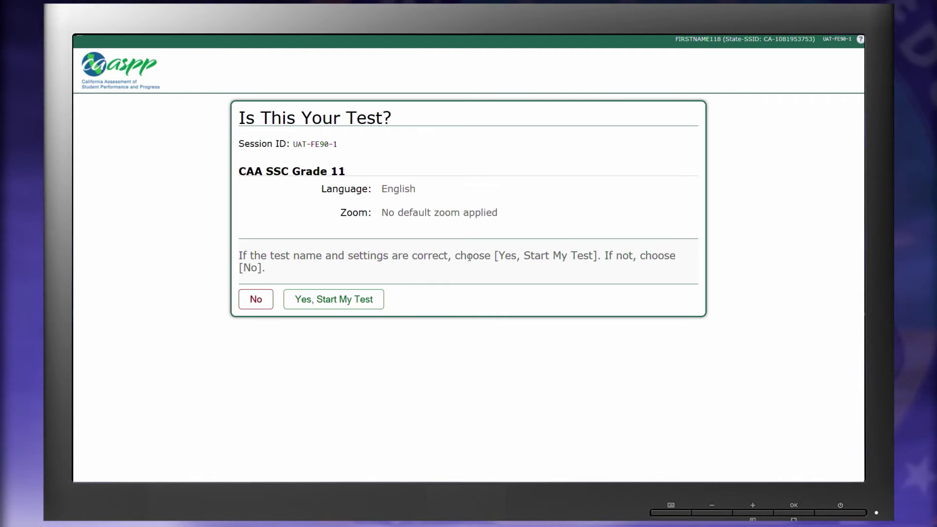
- Confirm the CAA SSC Grade 11 test and settings, then begin the test after the instructions
{"action": "left_click", "coordinate": [366, 301]}
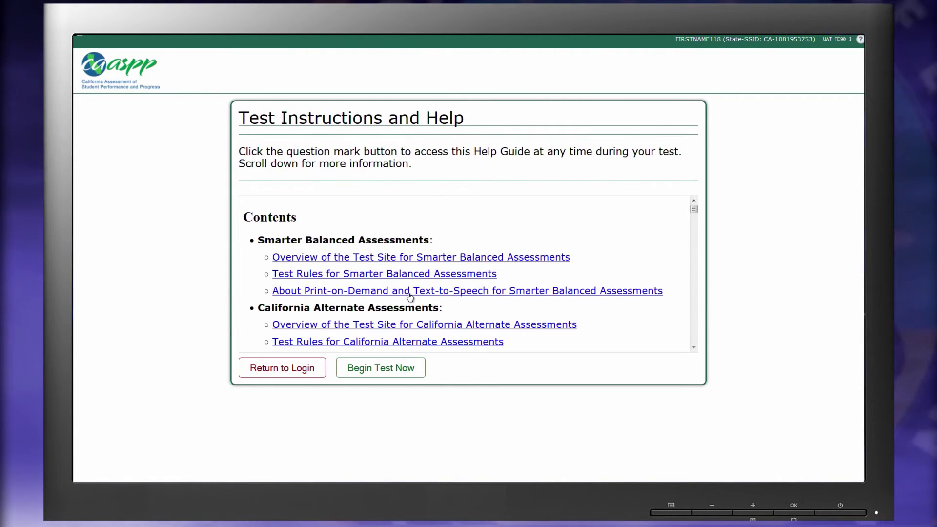
{"action": "left_click", "coordinate": [390, 366]}
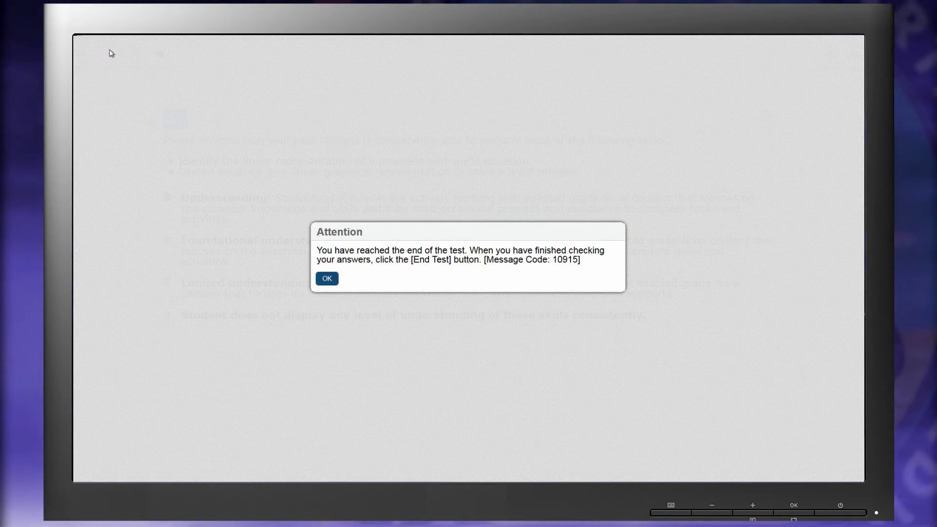
- Dismiss the end notice, end and submit the CAA SSC Grade 11 survey, then log out
{"action": "left_click", "coordinate": [327, 278]}
{"action": "left_click", "coordinate": [160, 56]}
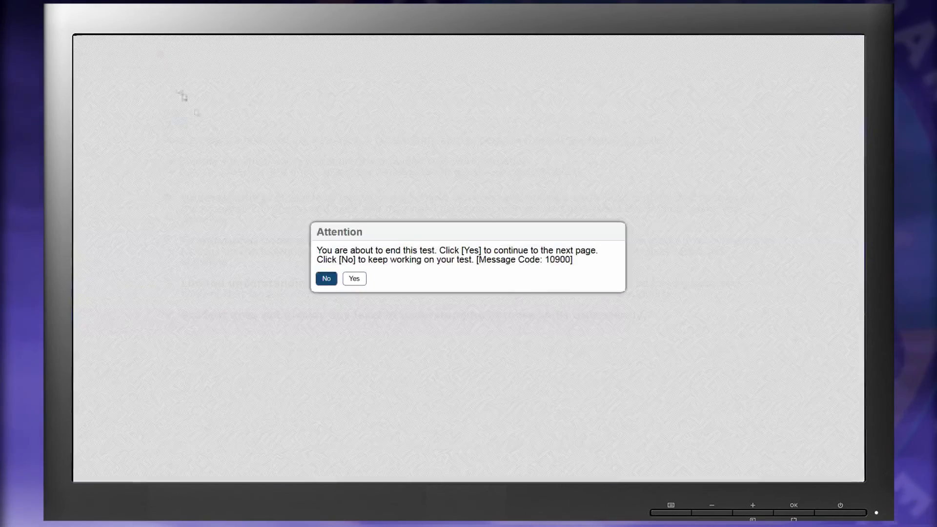
{"action": "left_click", "coordinate": [355, 279]}
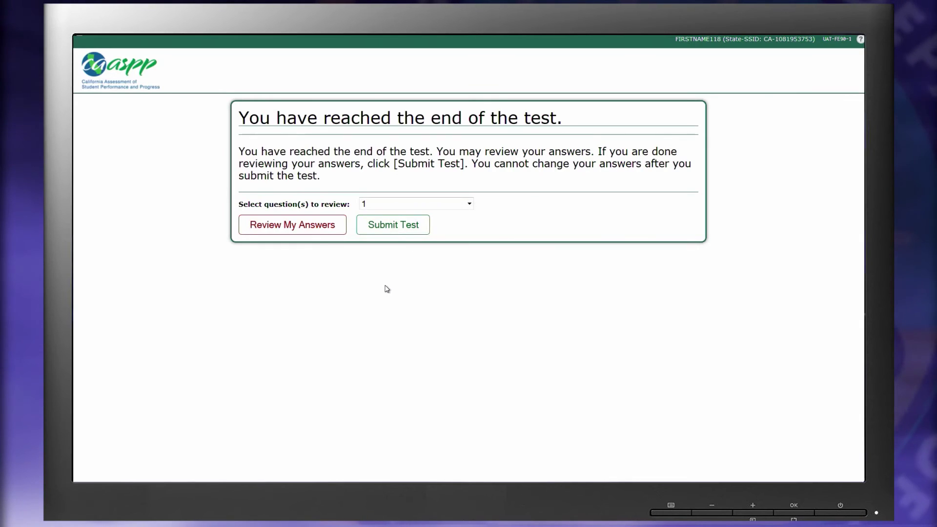
{"action": "left_click", "coordinate": [395, 228]}
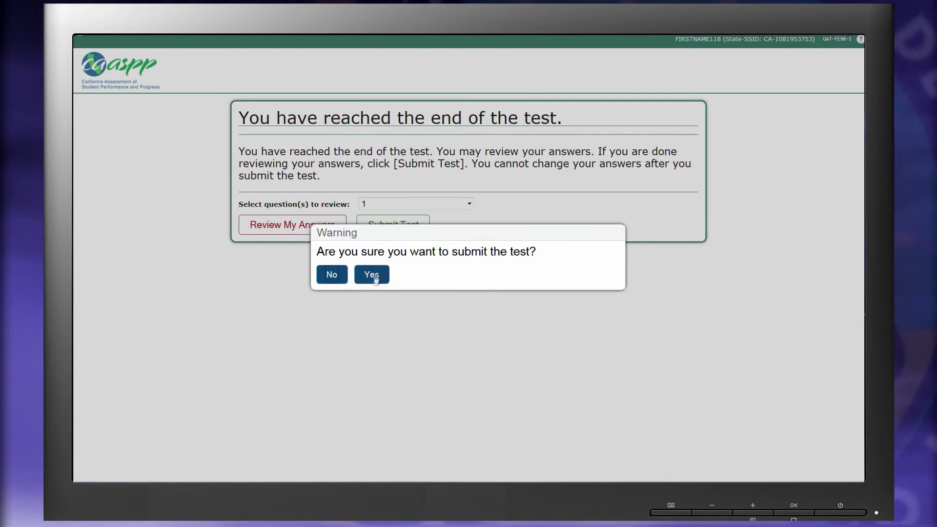
{"action": "left_click", "coordinate": [373, 275]}
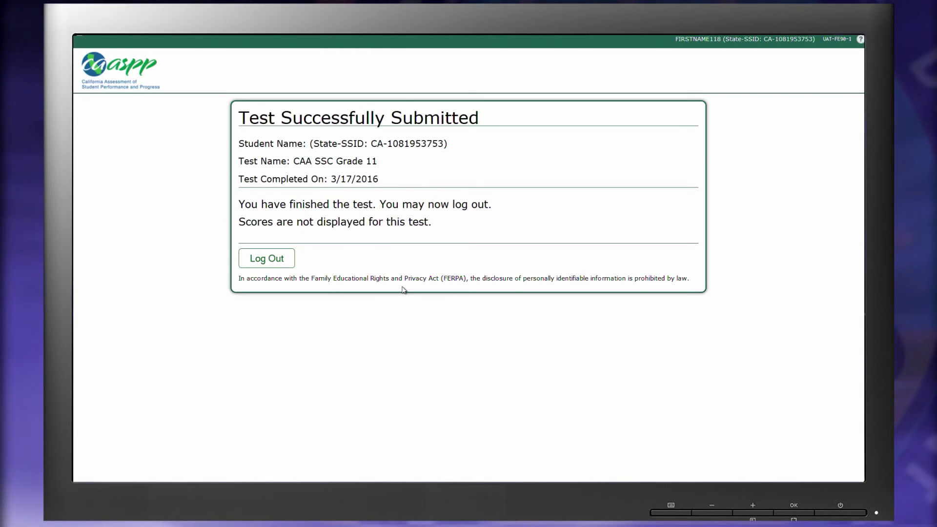
{"action": "left_click", "coordinate": [278, 266]}
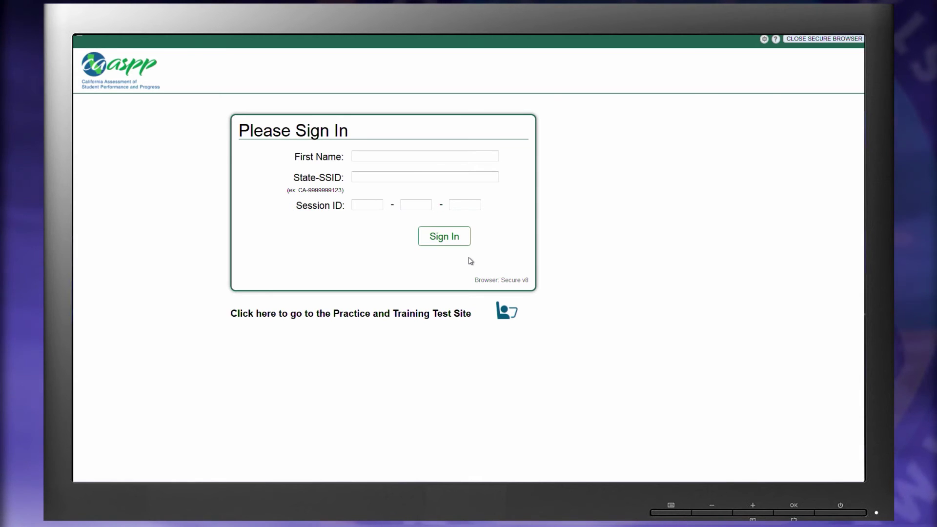
- Sign the student into session UAT-FE90-1, confirm identity, and select CAA Grade 11 ELA
{"action": "left_click", "coordinate": [358, 204]}
{"action": "type", "text": "UAT"}
{"action": "key", "text": "Tab"}
{"action": "type", "text": "FE90"}
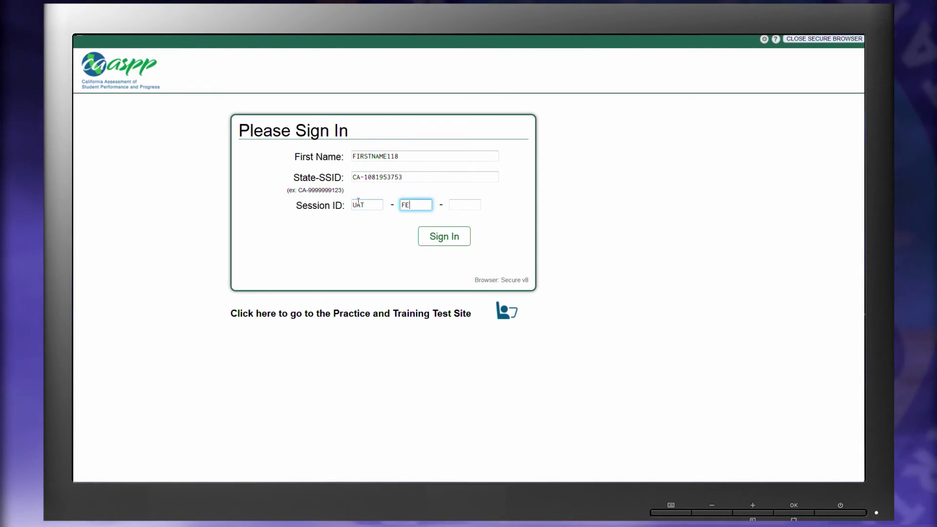
{"action": "key", "text": "Tab"}
{"action": "type", "text": "1"}
{"action": "left_click", "coordinate": [429, 233]}
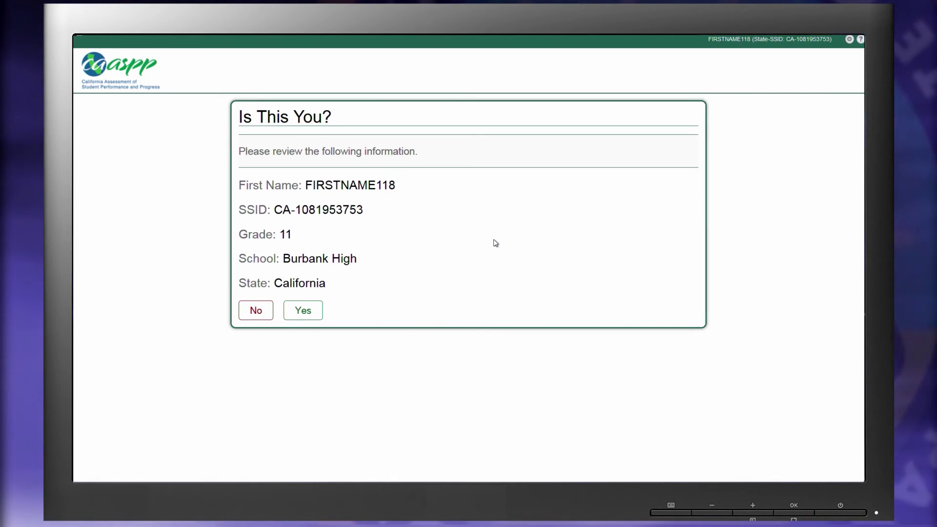
{"action": "left_click", "coordinate": [309, 313]}
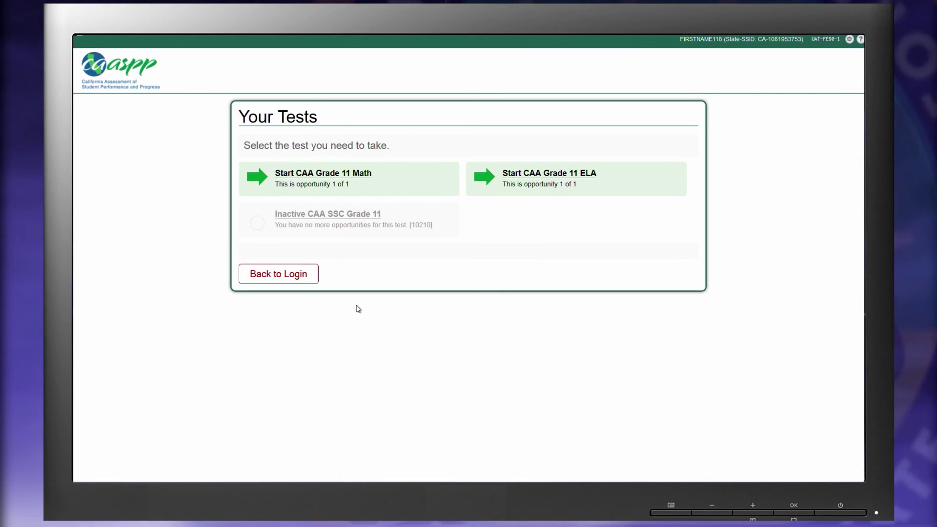
{"action": "left_click", "coordinate": [483, 172]}
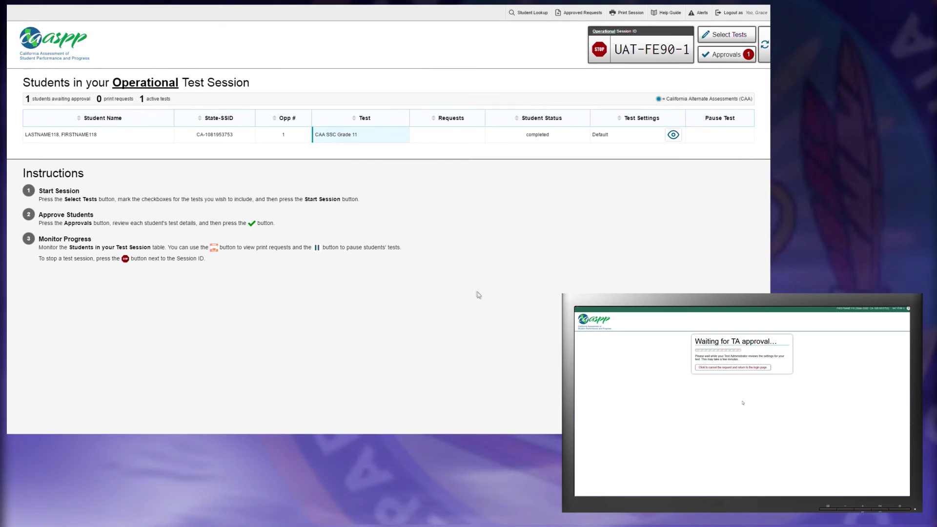
- Approve the student's pending CAA Grade 11 ELA request from the Approvals list
{"action": "left_click", "coordinate": [722, 61]}
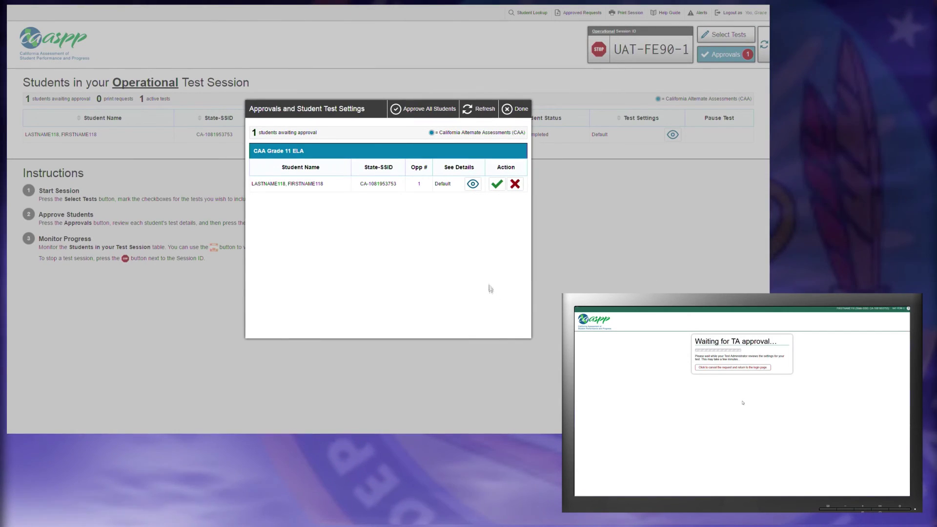
{"action": "left_click", "coordinate": [497, 184]}
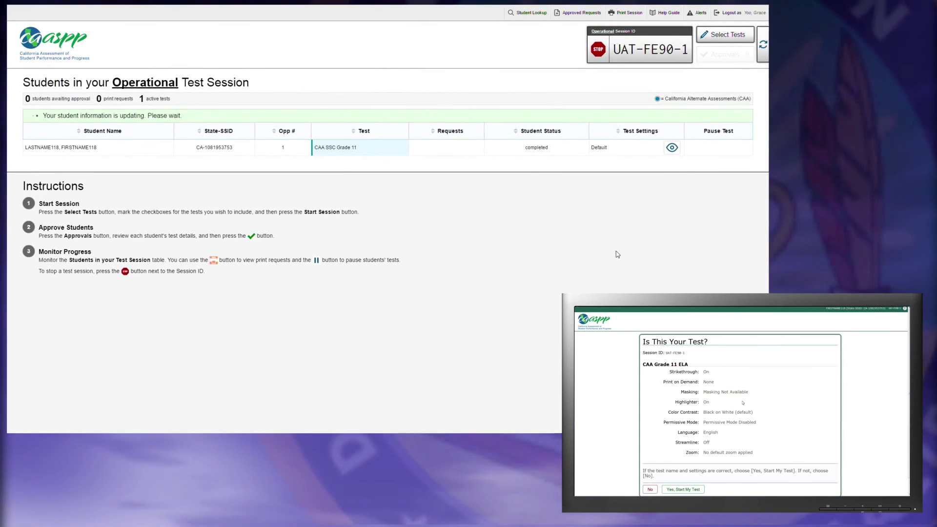